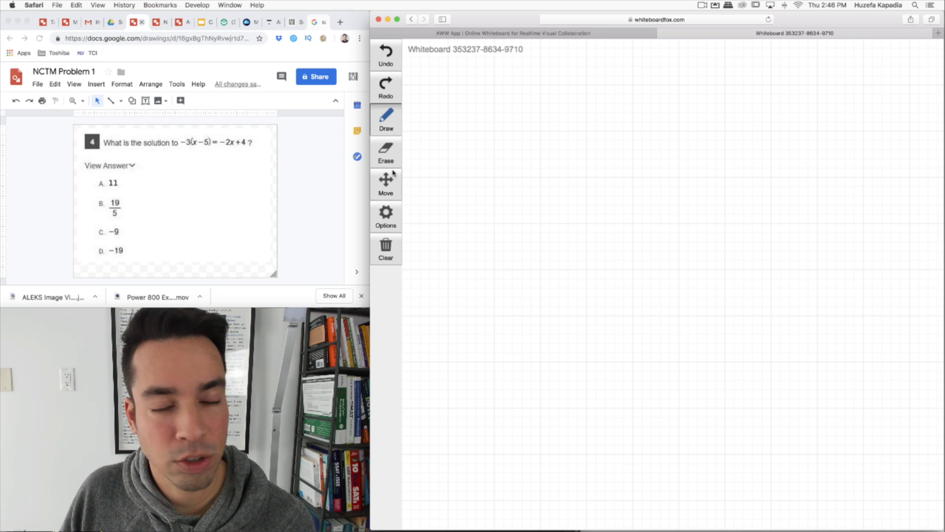
Handwrite −3(x−5) = −2x + 4 and draw arcs showing −3 distributing over the parentheses.
mouse_move(466, 119)
left_mouse_down()
mouse_move(501, 121)
mouse_move(506, 132)
left_mouse_up()
mouse_move(519, 116)
left_mouse_down()
mouse_move(533, 129)
mouse_move(518, 130)
left_mouse_up()
left_click_drag(542, 120, 557, 119)
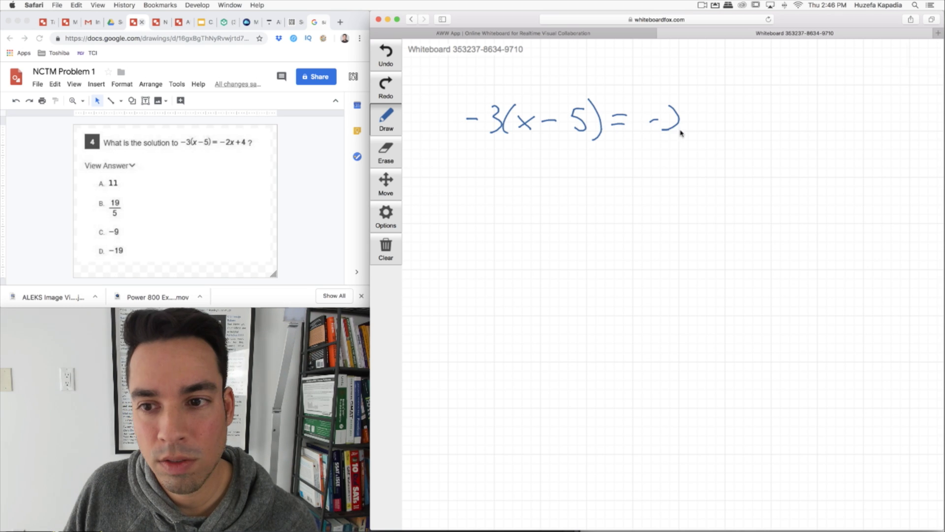
left_click_drag(664, 130, 683, 130)
left_click_drag(685, 118, 700, 131)
left_click_drag(701, 118, 685, 132)
left_click_drag(740, 108, 757, 120)
left_click_drag(752, 105, 755, 142)
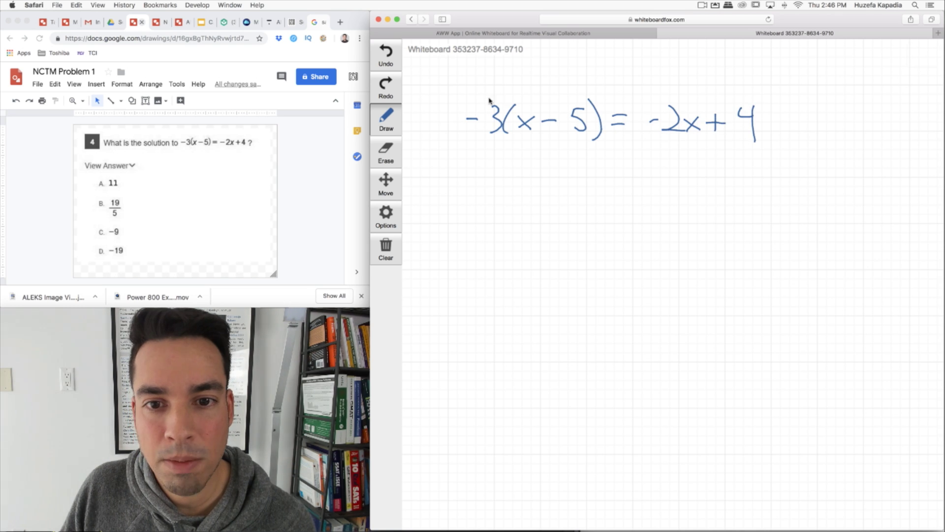
mouse_move(500, 91)
left_mouse_down()
mouse_move(553, 81)
mouse_move(576, 95)
left_mouse_up()
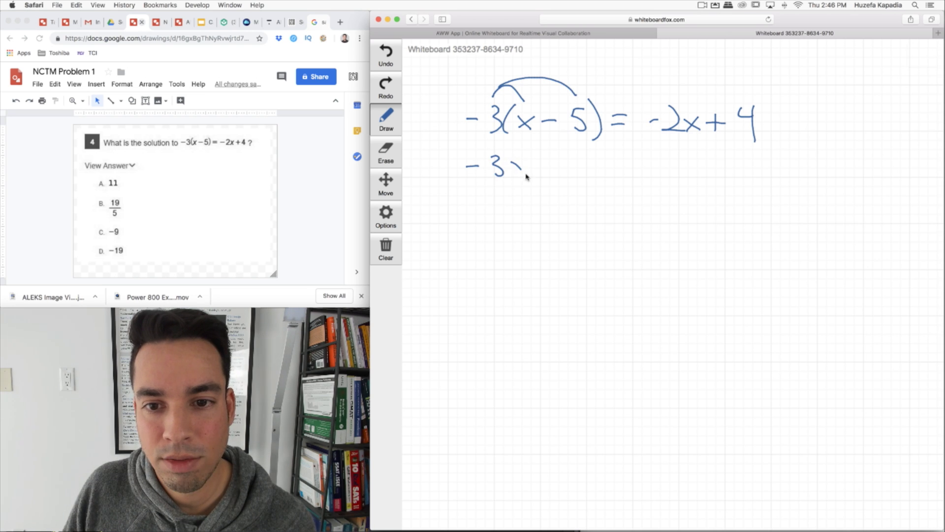
Write the expanded line −3x + 15 = −2x + 4 and begin adding +3x beneath.
mouse_move(548, 161)
left_mouse_down()
mouse_move(548, 175)
mouse_move(554, 169)
left_mouse_up()
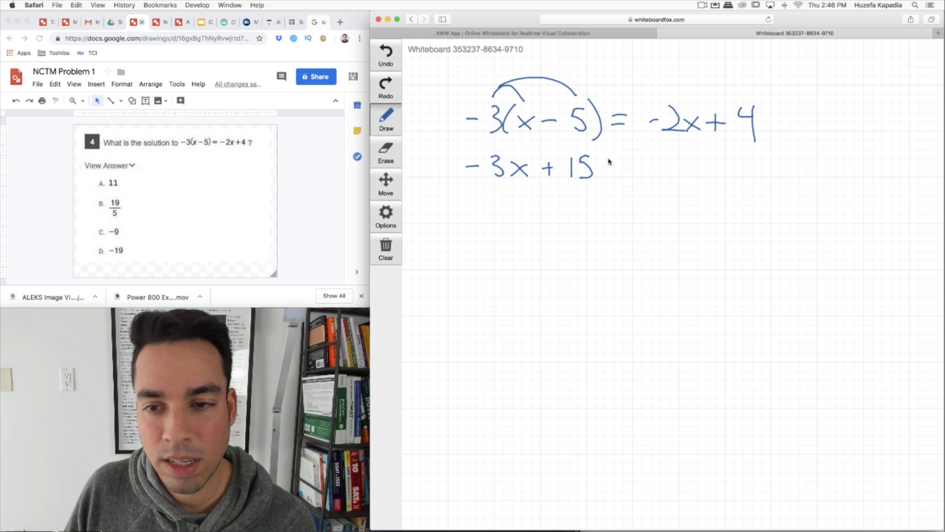
left_click_drag(606, 164, 617, 164)
left_click_drag(606, 170, 619, 169)
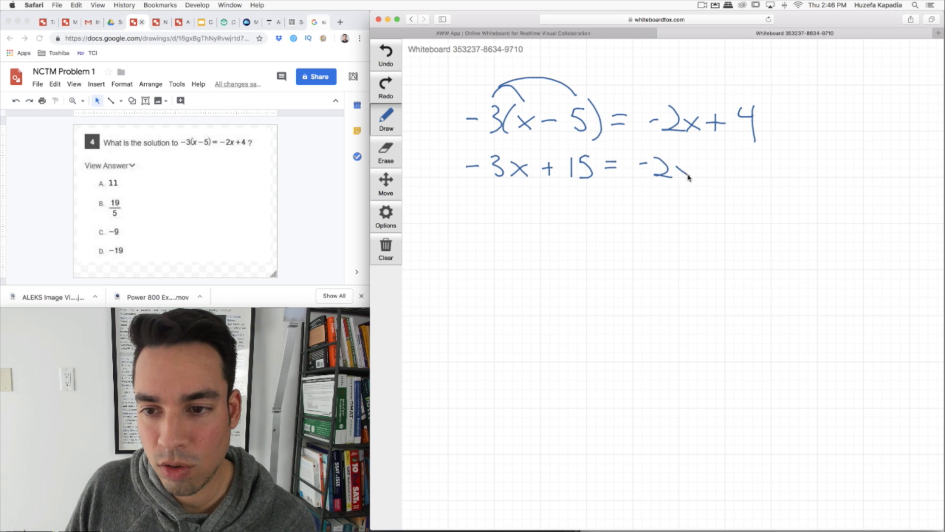
left_click_drag(691, 166, 678, 178)
mouse_move(707, 164)
left_mouse_down()
mouse_move(706, 180)
mouse_move(720, 171)
left_mouse_up()
left_click_drag(734, 158, 746, 168)
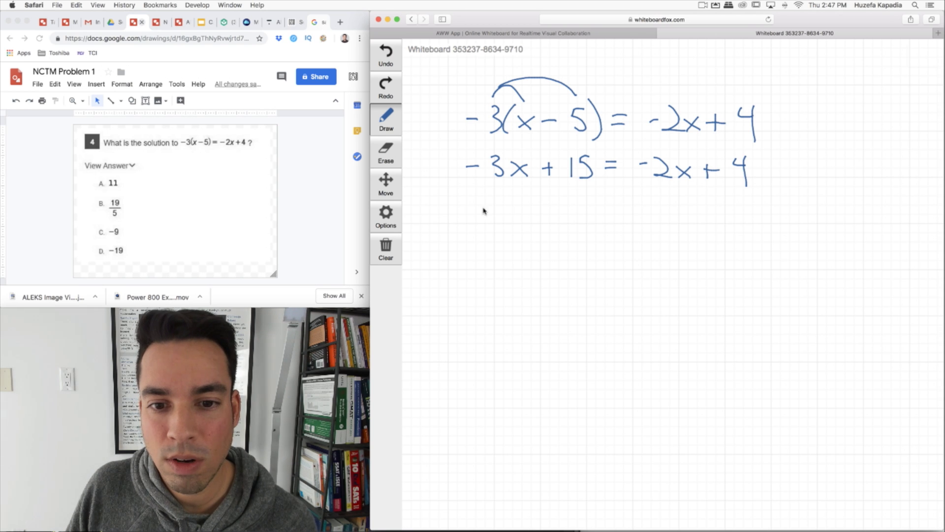
left_click_drag(497, 203, 495, 213)
mouse_move(512, 201)
left_mouse_down()
mouse_move(526, 213)
mouse_move(510, 213)
left_mouse_up()
Add +3x under −2x, cancel −3x with +3x, and write 15 = x + 4.
mouse_move(635, 202)
left_mouse_down()
mouse_move(645, 201)
mouse_move(640, 207)
left_mouse_up()
mouse_move(656, 189)
left_mouse_down()
mouse_move(656, 209)
mouse_move(685, 210)
left_mouse_up()
left_click_drag(686, 192, 669, 210)
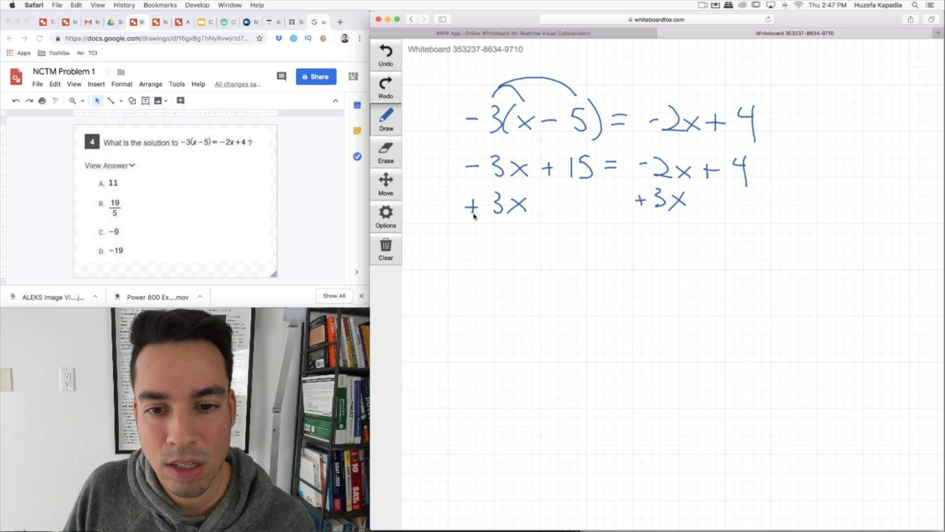
left_click_drag(467, 222, 544, 141)
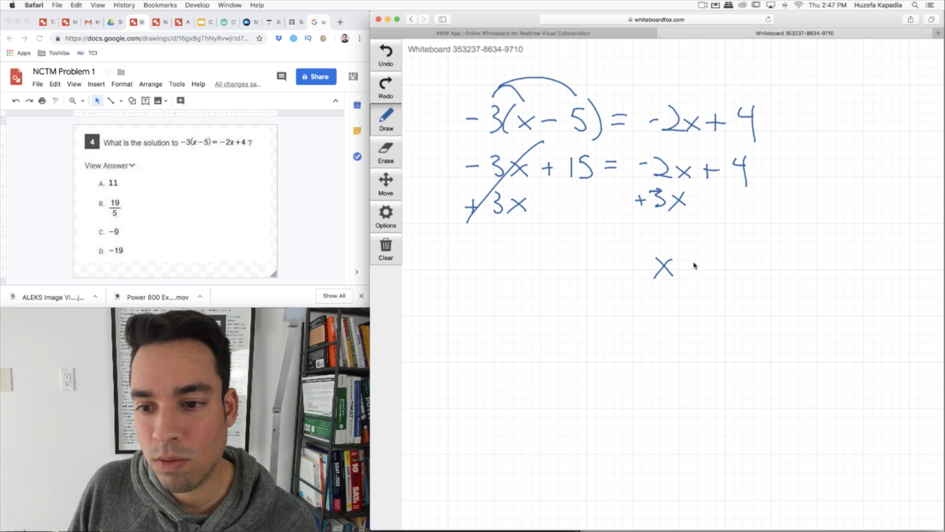
left_click_drag(727, 249, 726, 279)
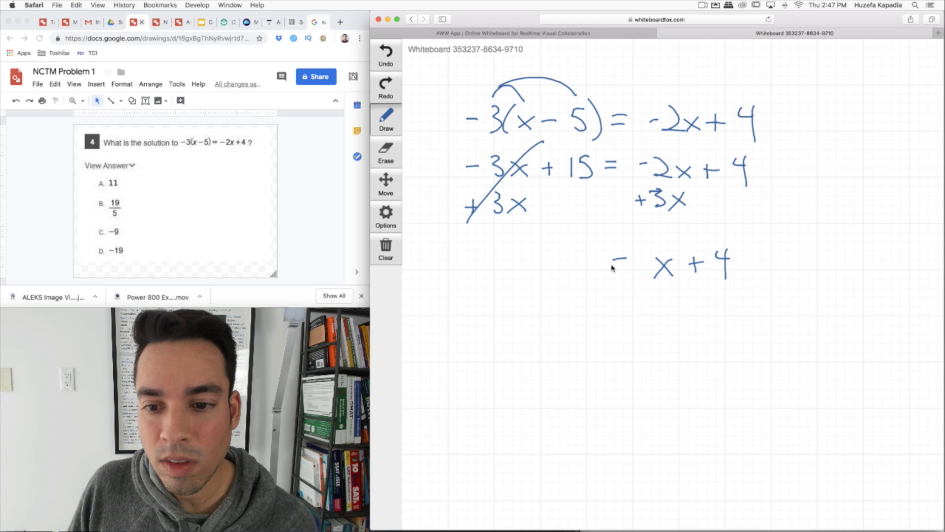
left_click_drag(560, 241, 559, 268)
left_click_drag(587, 239, 575, 250)
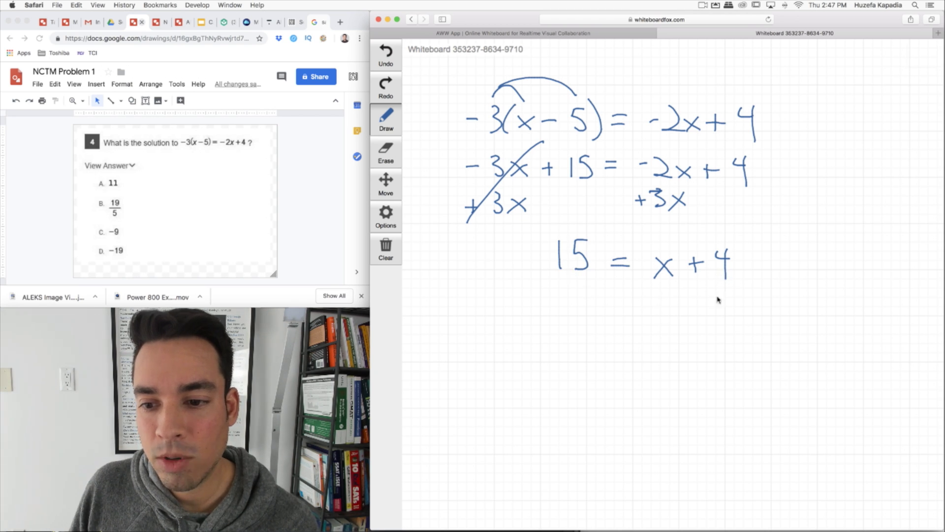
Subtract 4 from both sides, cancel the 4s, write 11 = x and circle it.
left_click_drag(696, 298, 708, 297)
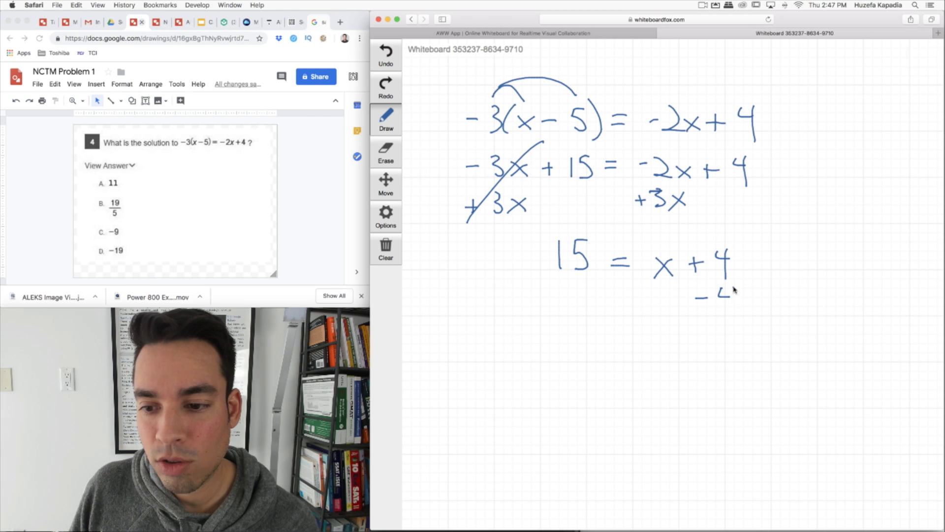
left_click_drag(579, 287, 593, 295)
left_click_drag(590, 284, 590, 310)
left_click_drag(699, 313, 735, 244)
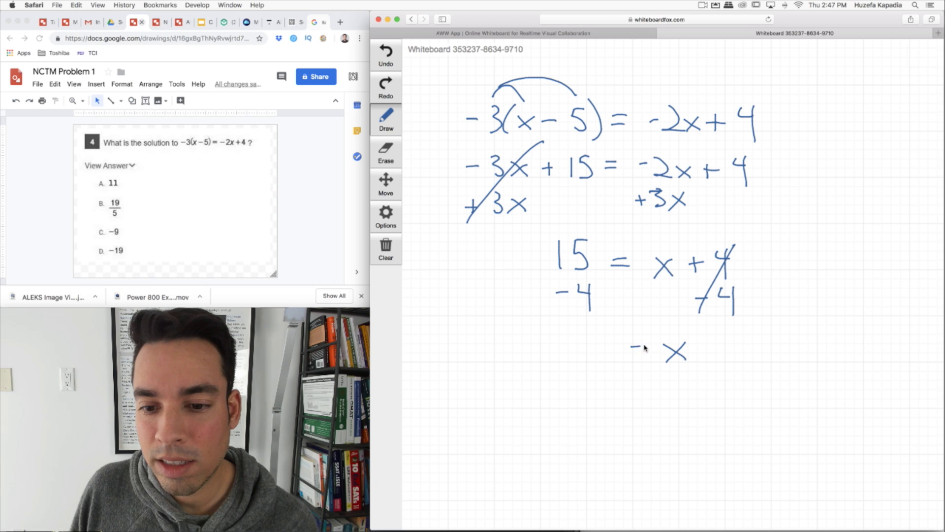
left_click_drag(631, 354, 644, 354)
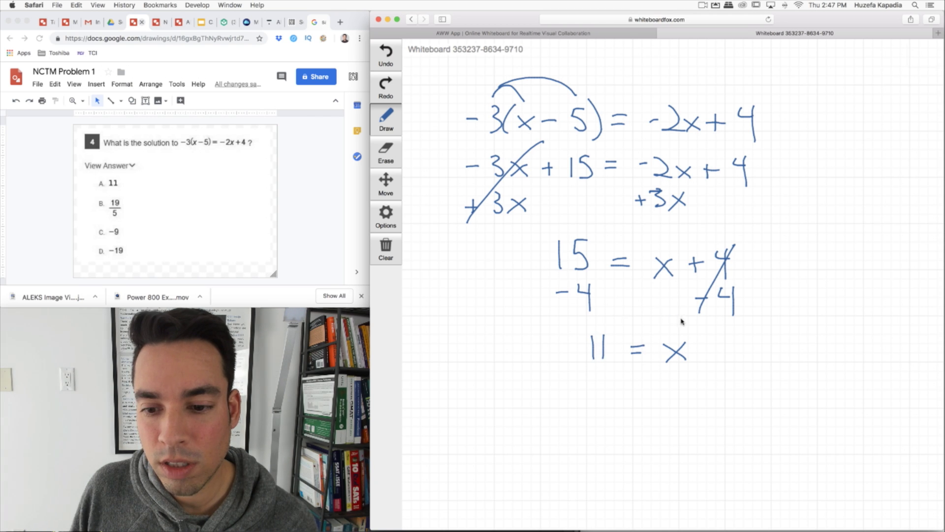
left_click_drag(681, 321, 598, 313)
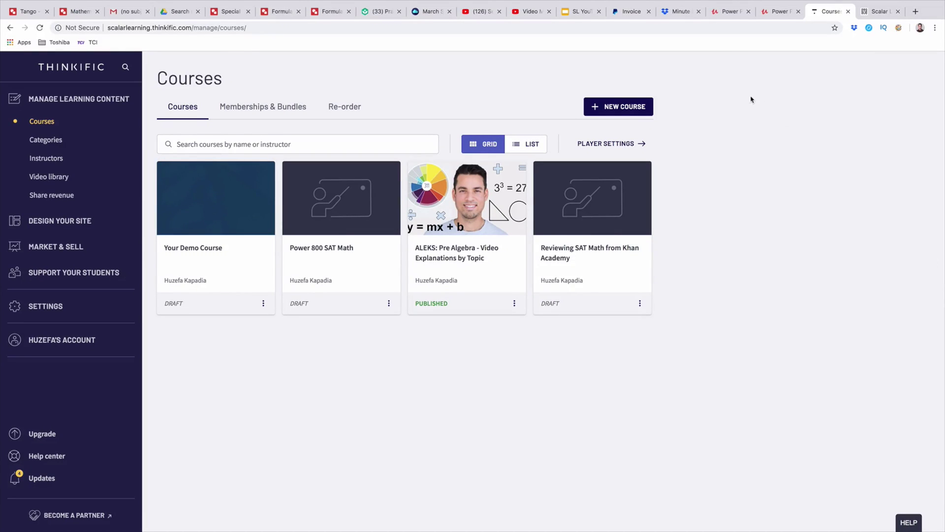
Start a new course and save a chapter named 'Math Example Video'.
left_click(618, 107)
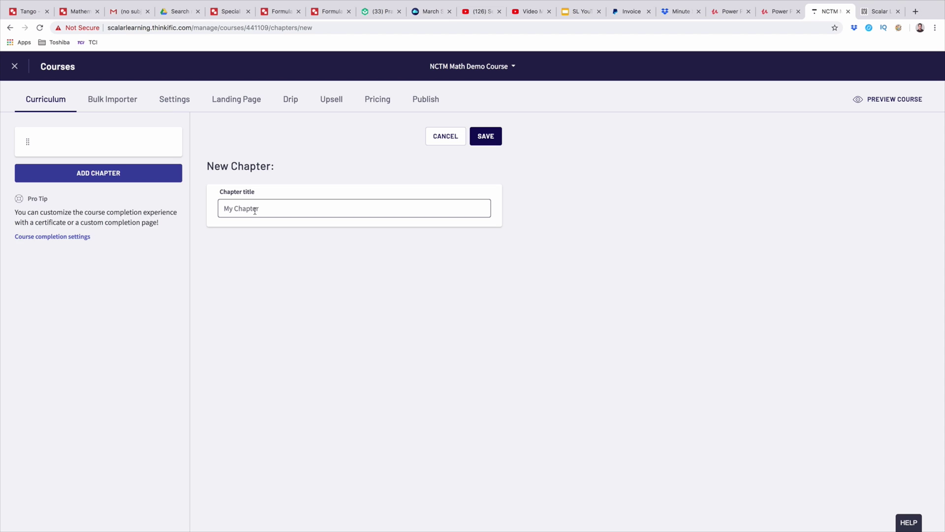
type("Math Example V")
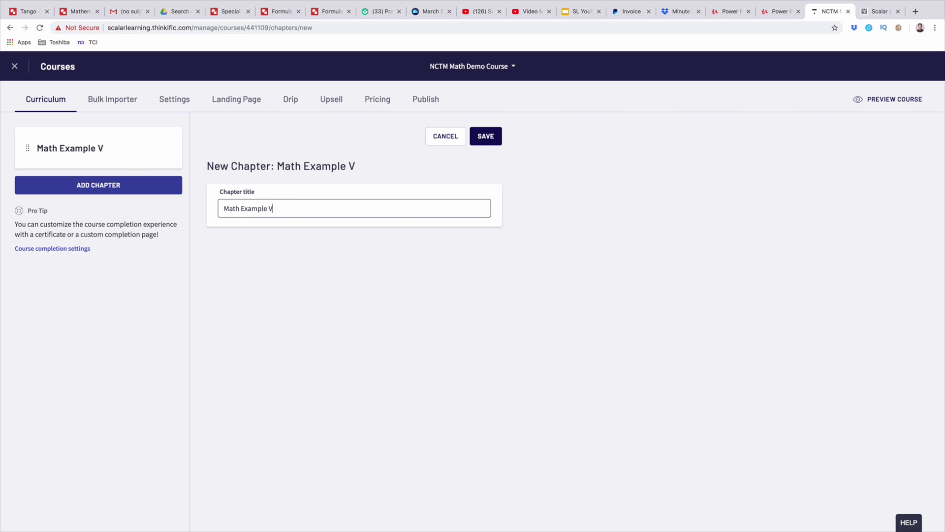
type("ideo")
left_click(485, 141)
Add a video lesson titled 'Math First Video' to the chapter and upload the .mov file.
left_click(58, 183)
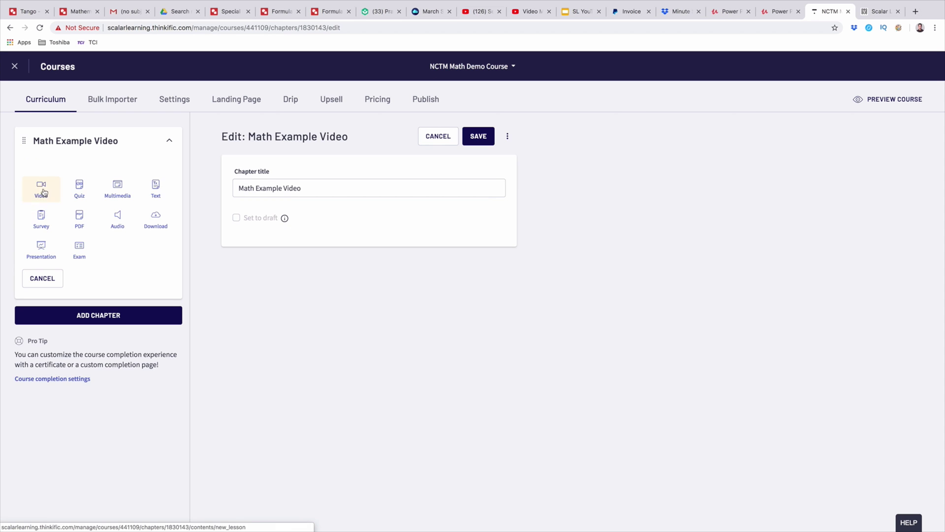
left_click(41, 189)
left_click(283, 189)
type("Math First Video")
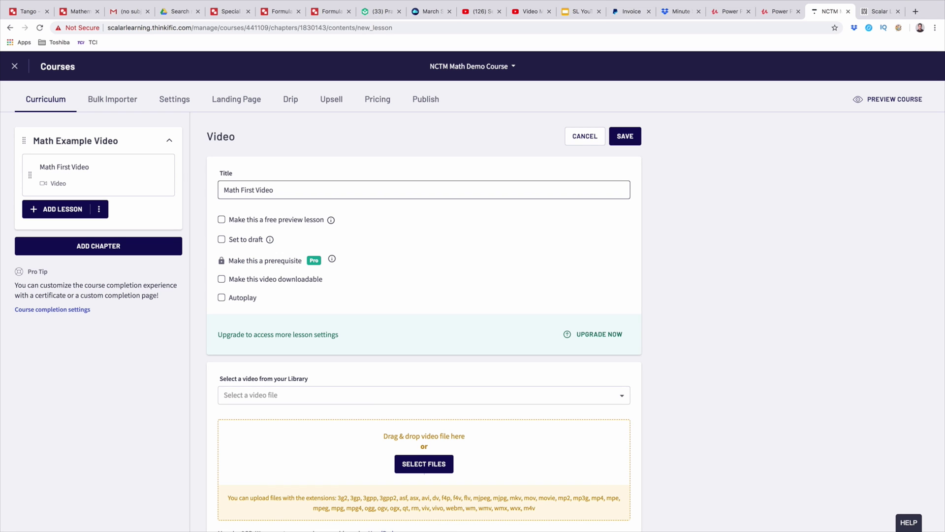
scroll(314, 235, "down", 3)
left_click(423, 385)
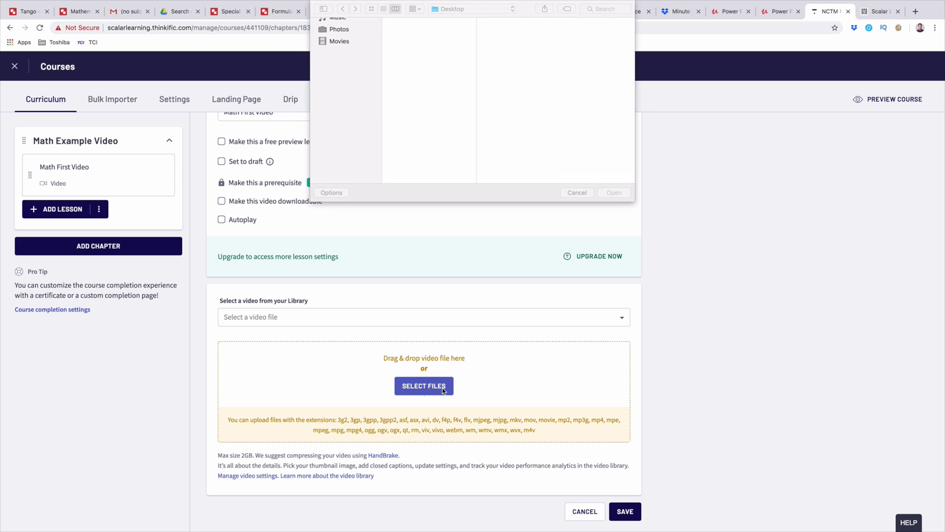
scroll(424, 93, "down", 10)
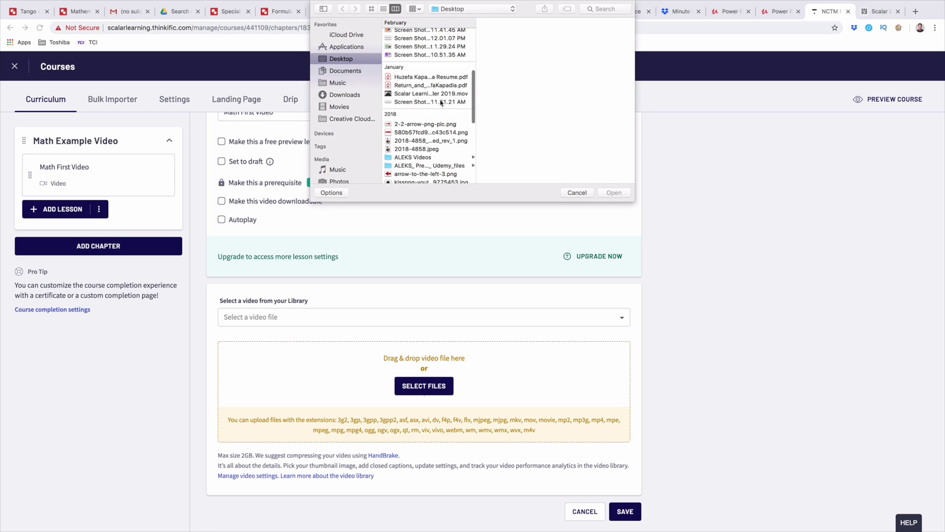
left_click(431, 93)
left_click(614, 192)
Preview the course as a student and play the Math First Video lesson.
left_click(894, 98)
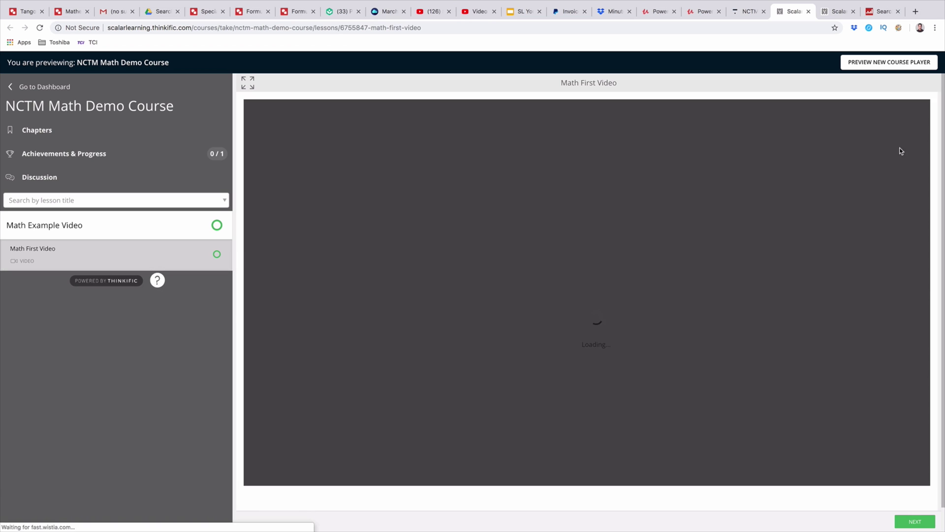
left_click(581, 278)
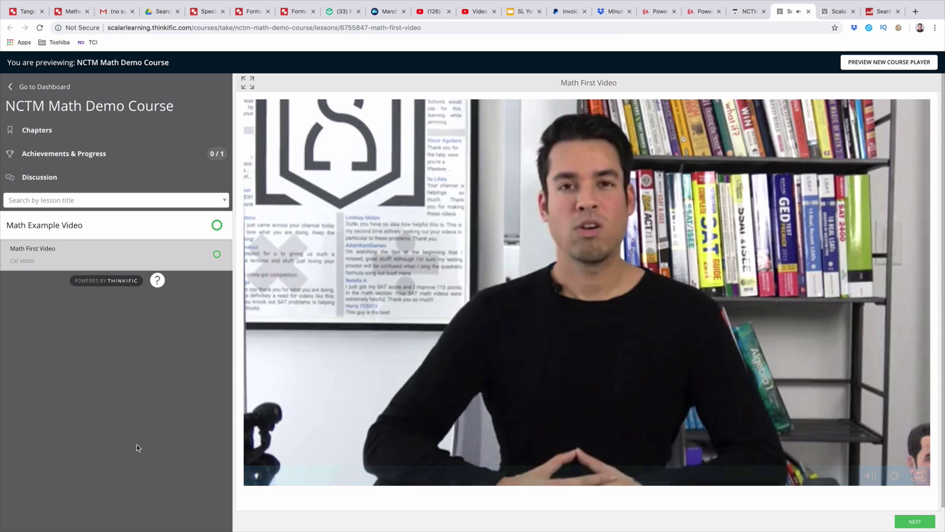